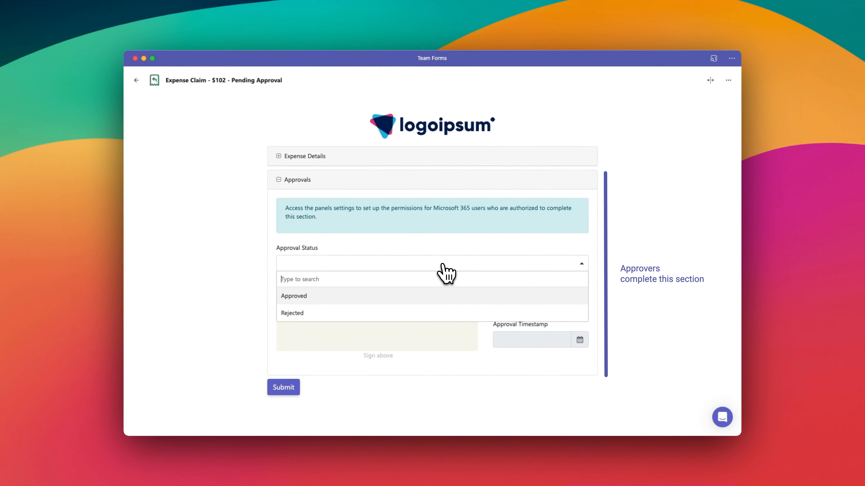
Set the expense claim's approval status to Approved and draw a signature in the Approvals section.
{"action": "left_click", "coordinate": [325, 296]}
{"action": "mouse_move", "coordinate": [302, 327]}
{"action": "left_mouse_down"}
{"action": "mouse_move", "coordinate": [350, 311]}
{"action": "mouse_move", "coordinate": [373, 320]}
{"action": "left_mouse_up"}
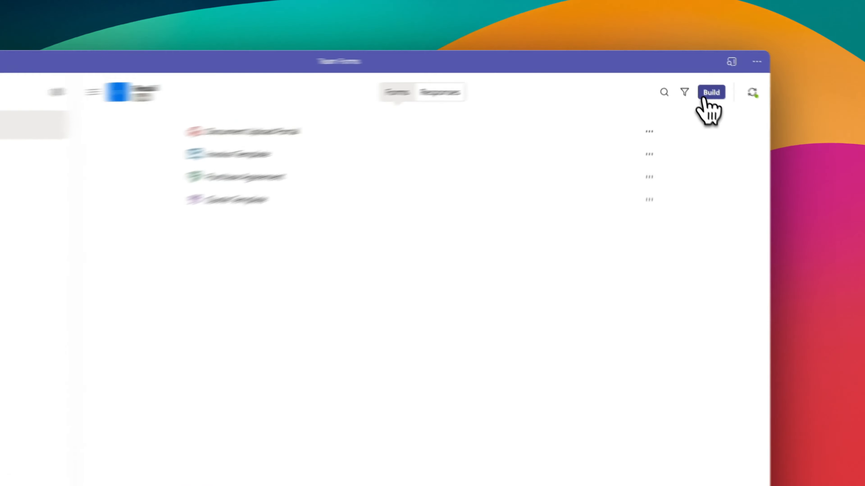
Start building a new form, search the templates for "Expense" and preview the Expense Claim template.
{"action": "left_click", "coordinate": [699, 80]}
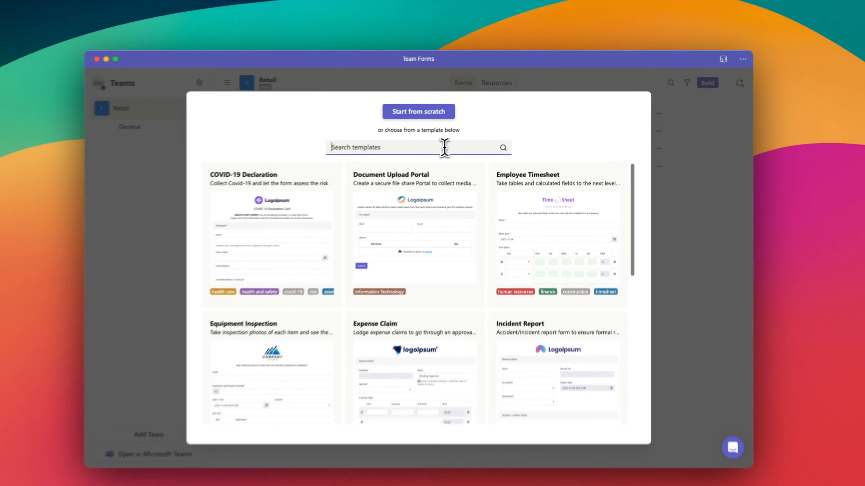
{"action": "left_click", "coordinate": [344, 205]}
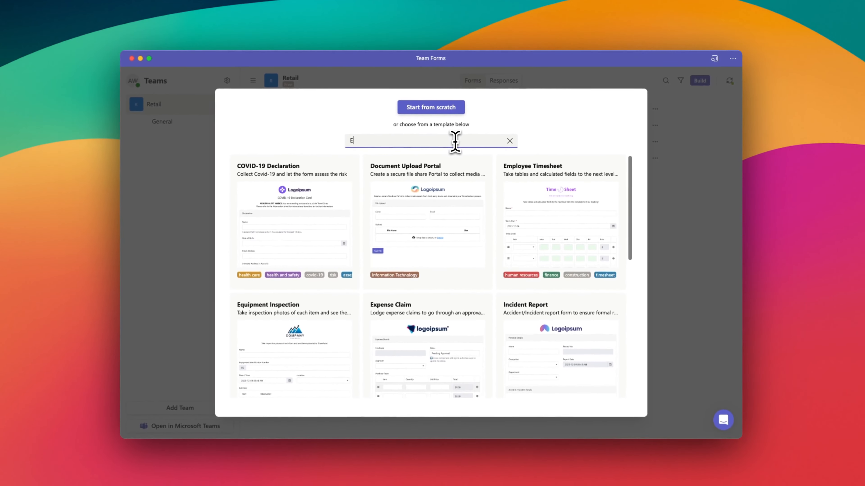
{"action": "type", "text": "Expense"}
{"action": "left_click", "coordinate": [388, 266]}
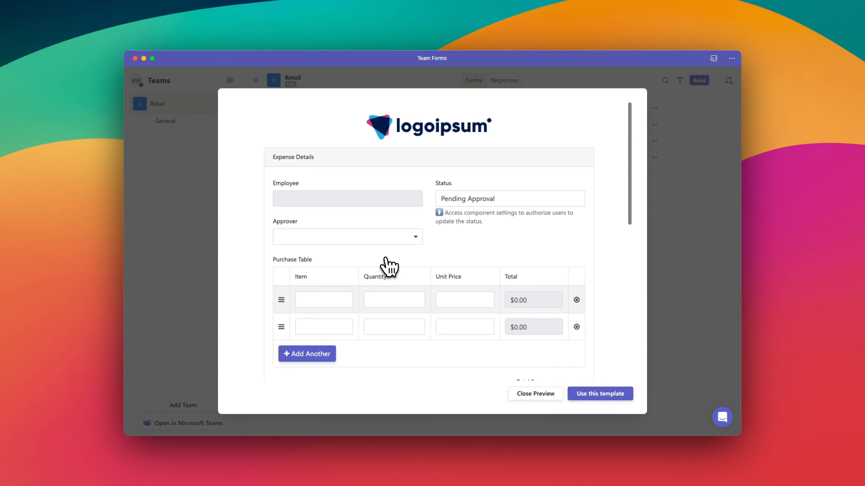
Try out the template preview: fill the first purchase row with Electronics Components, quantity 4, unit price $3.00, and sign in the Approvals section.
{"action": "left_click", "coordinate": [347, 299]}
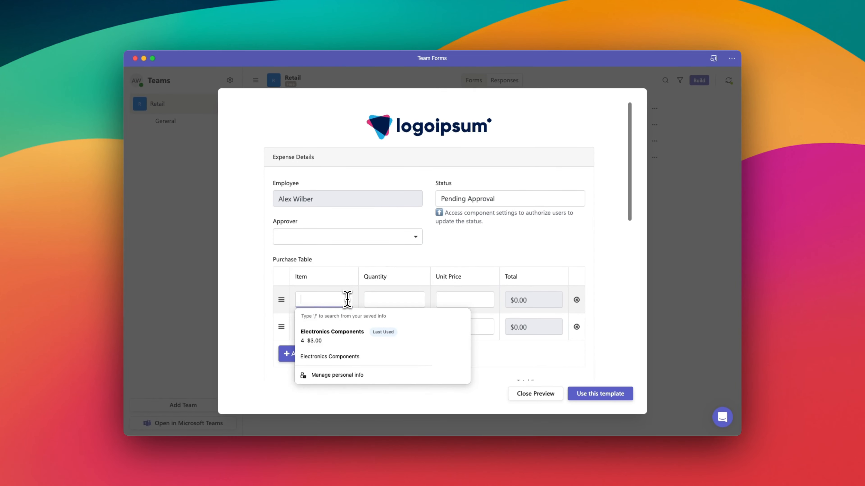
{"action": "left_click", "coordinate": [351, 336]}
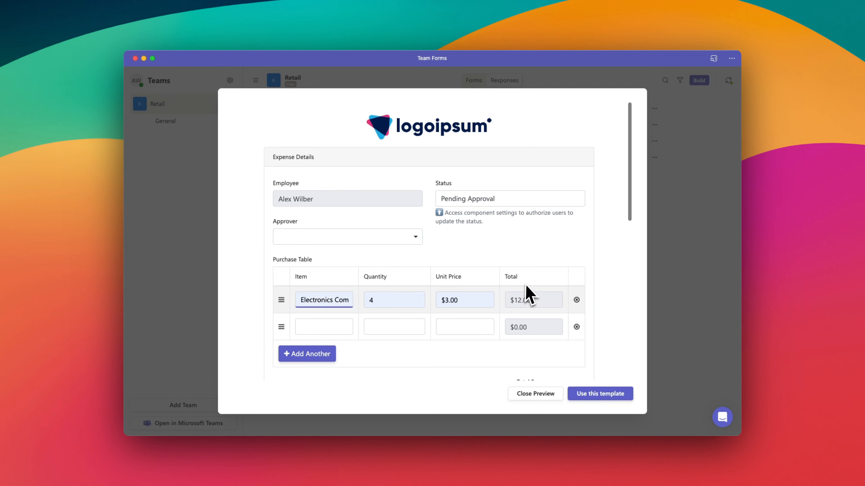
{"action": "scroll", "coordinate": [541, 324], "scroll_direction": "down", "scroll_amount": 5}
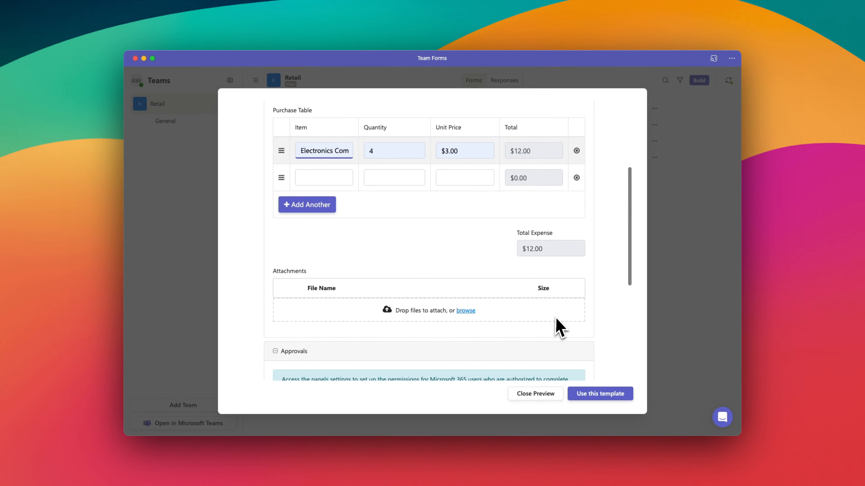
{"action": "scroll", "coordinate": [562, 328], "scroll_direction": "down", "scroll_amount": 6}
{"action": "mouse_move", "coordinate": [306, 274]}
{"action": "left_mouse_down"}
{"action": "mouse_move", "coordinate": [378, 249]}
{"action": "mouse_move", "coordinate": [375, 269]}
{"action": "mouse_move", "coordinate": [451, 262]}
{"action": "left_mouse_up"}
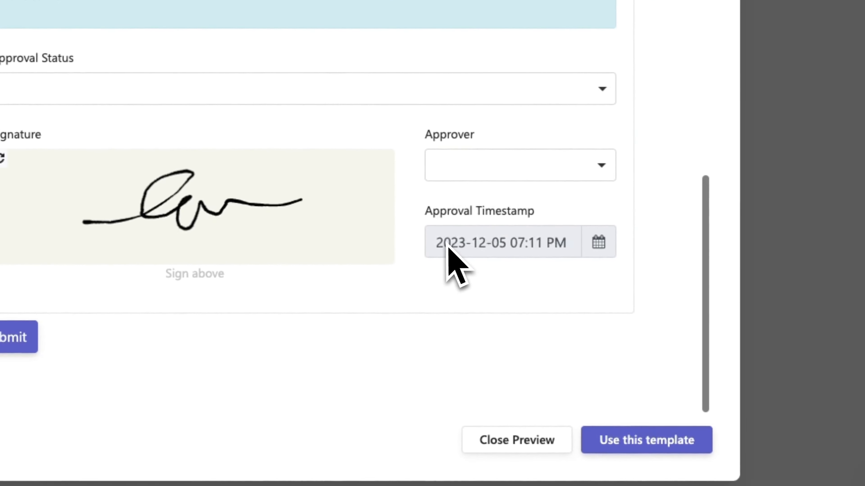
{"action": "scroll", "coordinate": [614, 275], "scroll_direction": "up", "scroll_amount": 1}
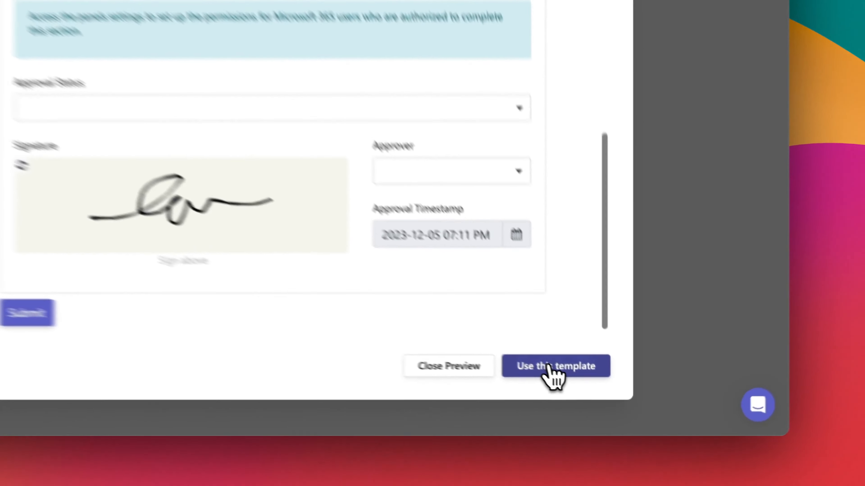
Create the form from the template and keep Expense Claim as its name.
{"action": "left_click", "coordinate": [596, 395]}
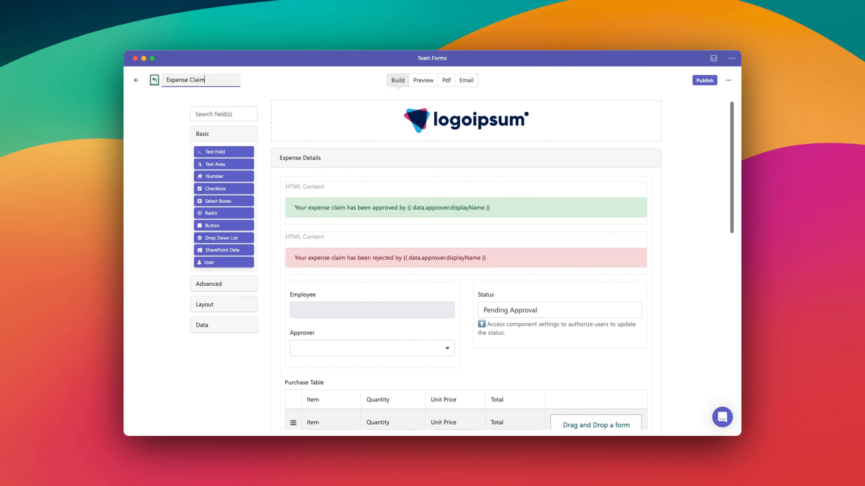
{"action": "left_click", "coordinate": [241, 83]}
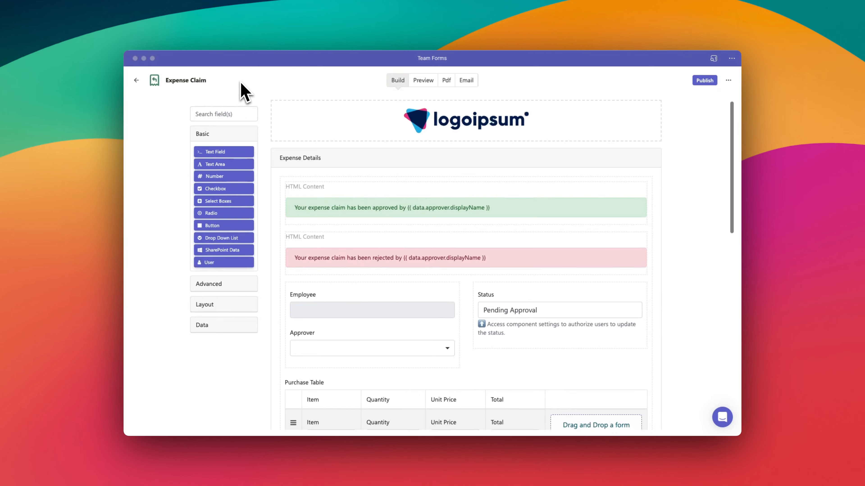
In the Approvals panel's display settings, enable Hidden and leave Hidden in PDF and Disabled turned off.
{"action": "scroll", "coordinate": [268, 123], "scroll_direction": "down", "scroll_amount": 15}
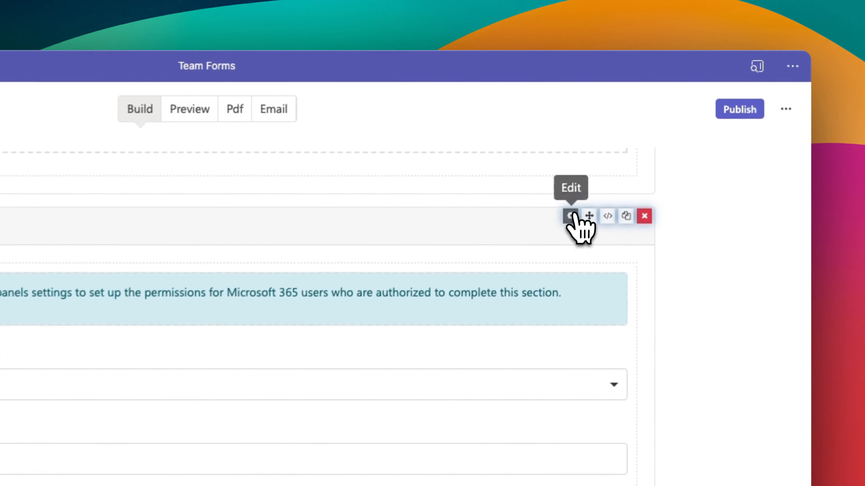
{"action": "left_click", "coordinate": [616, 136]}
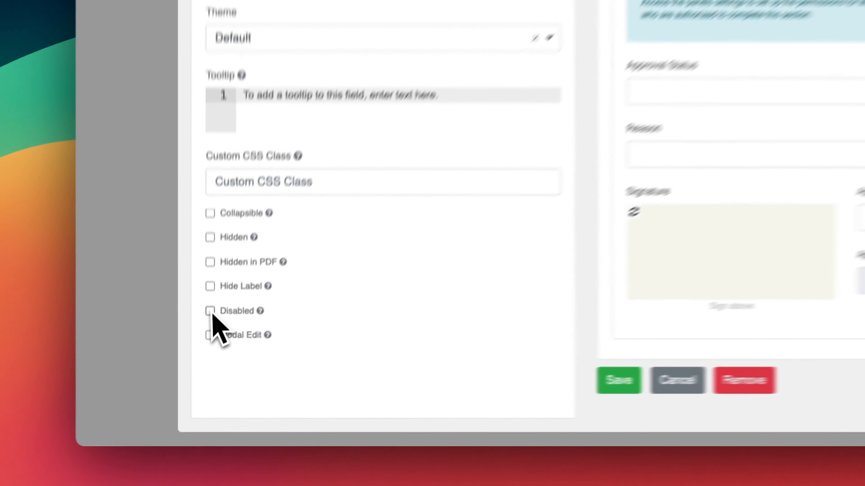
{"action": "left_click", "coordinate": [205, 354]}
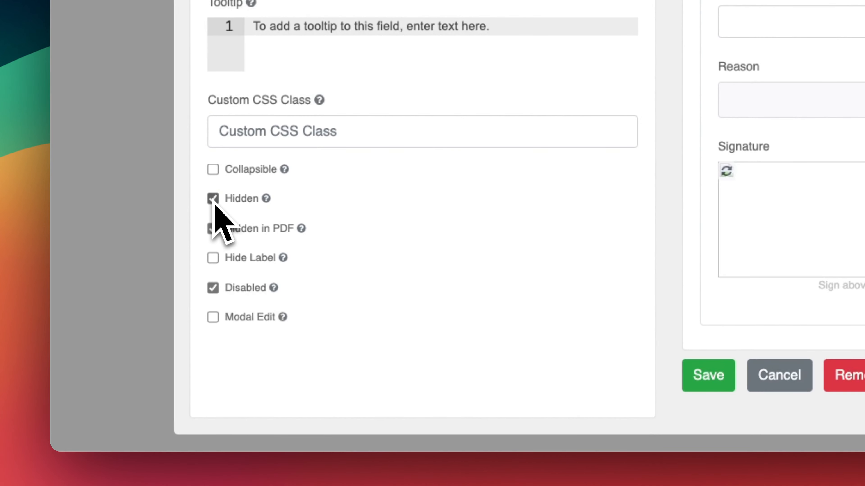
{"action": "left_click", "coordinate": [213, 231]}
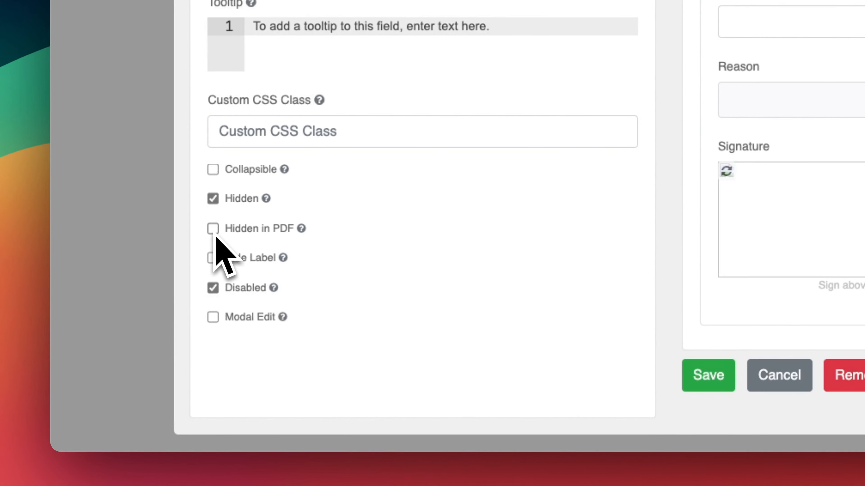
{"action": "left_click", "coordinate": [214, 288]}
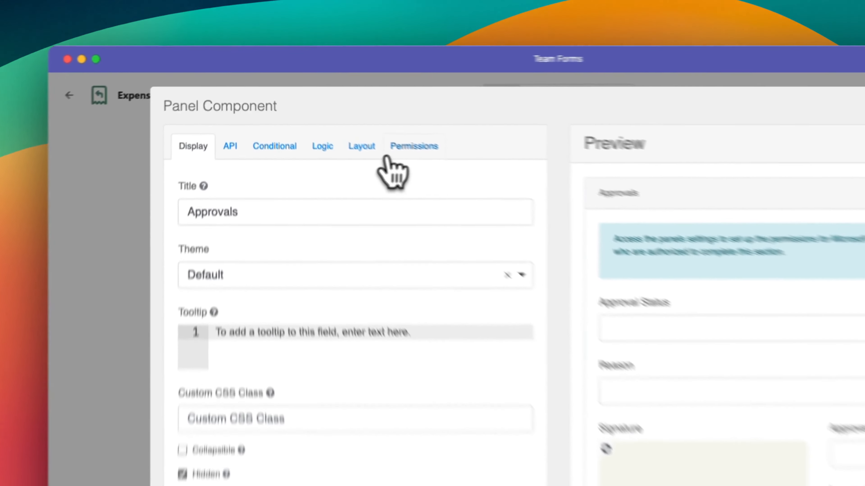
Grant two approvers Edit permission on the Approvals panel and save the panel settings.
{"action": "left_click", "coordinate": [341, 109]}
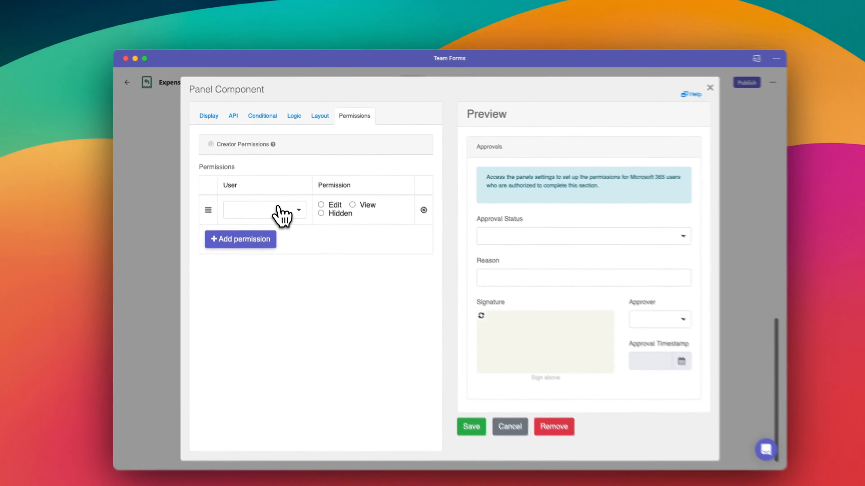
{"action": "left_click", "coordinate": [290, 201]}
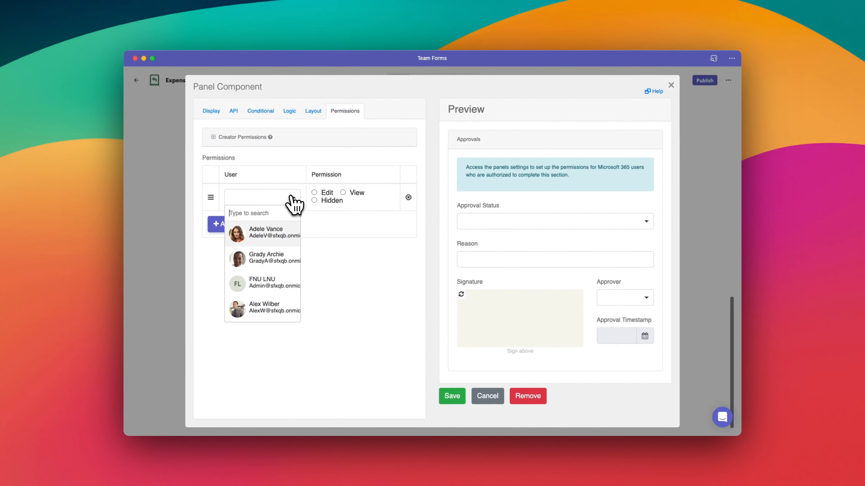
{"action": "left_click", "coordinate": [283, 234]}
{"action": "left_click", "coordinate": [265, 225]}
{"action": "left_click", "coordinate": [264, 225]}
{"action": "type", "text": "Meg"}
{"action": "left_click", "coordinate": [286, 256]}
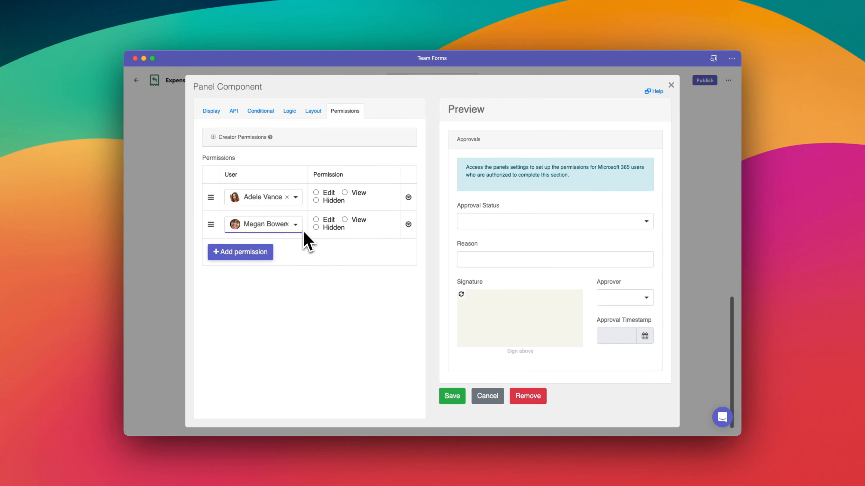
{"action": "left_click", "coordinate": [316, 193]}
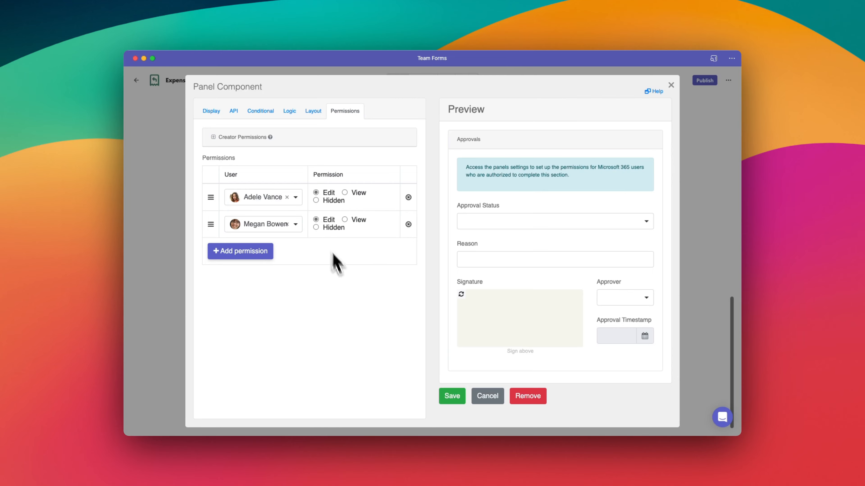
{"action": "left_click", "coordinate": [452, 396]}
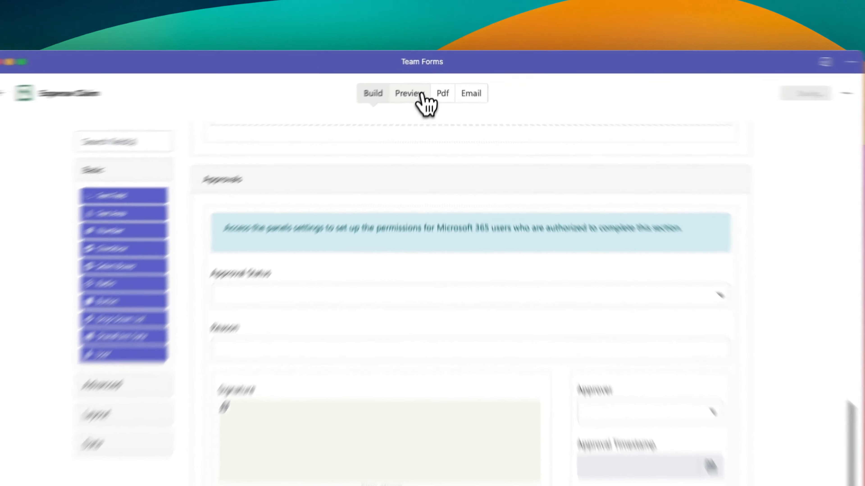
Preview the form to check whether the Approvals panel is shown to the claimant.
{"action": "left_click", "coordinate": [421, 97]}
{"action": "scroll", "coordinate": [475, 267], "scroll_direction": "down", "scroll_amount": 5}
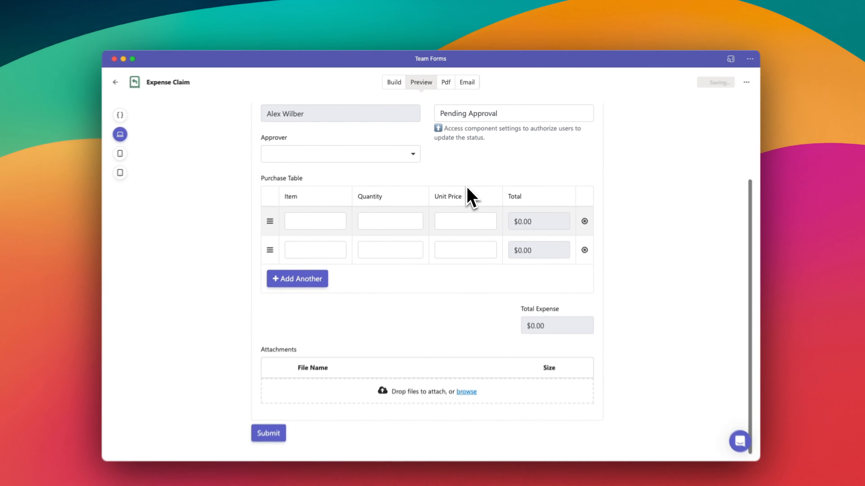
{"action": "scroll", "coordinate": [470, 191], "scroll_direction": "up", "scroll_amount": 3}
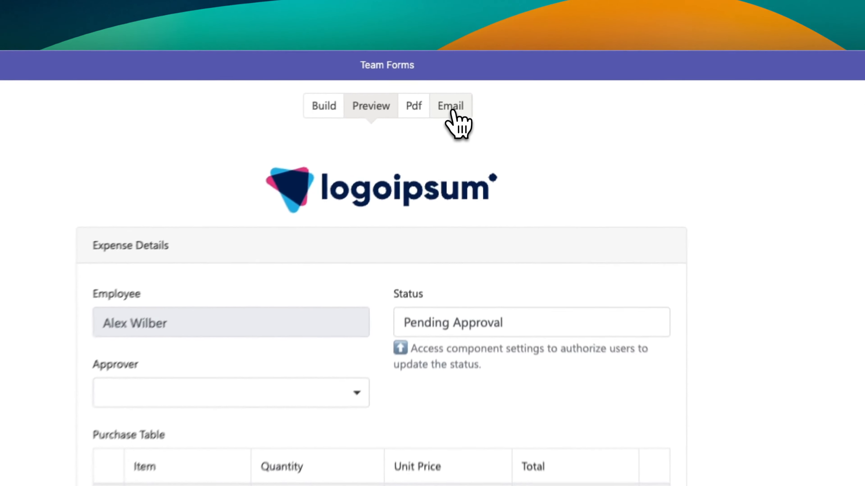
Enable the form's email notification and enter the two approvers' email addresses as recipients.
{"action": "left_click", "coordinate": [467, 82]}
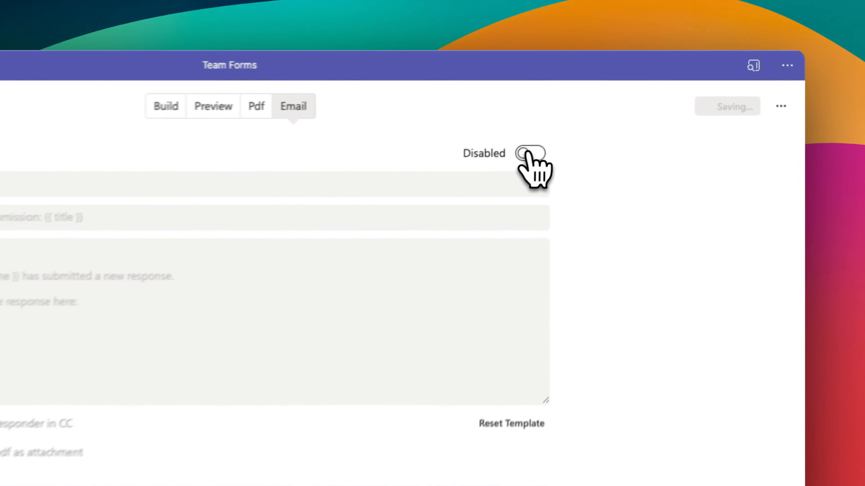
{"action": "left_click", "coordinate": [593, 105]}
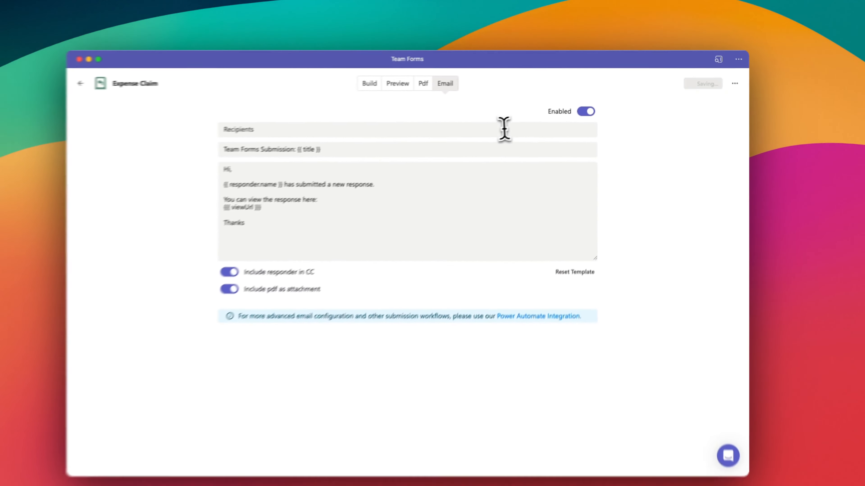
{"action": "left_click", "coordinate": [382, 184]}
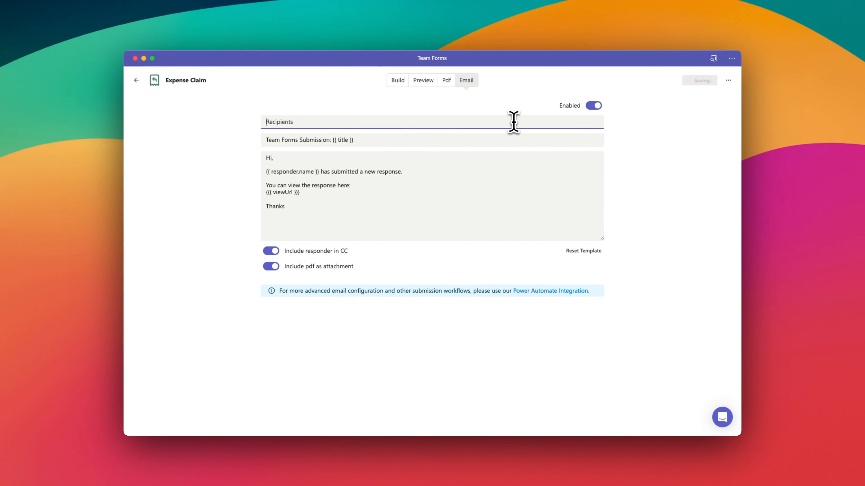
{"action": "key", "text": "super+v"}
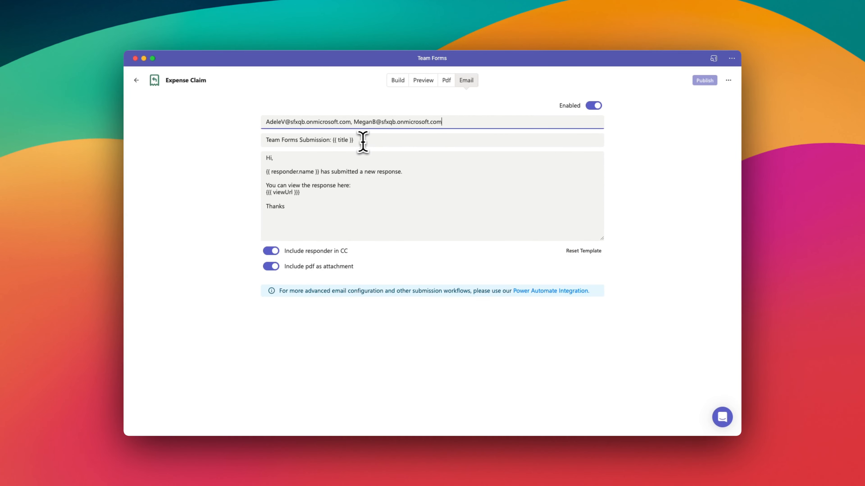
Change the notification's subject to "New Expense Claim - {{ title }}".
{"action": "left_click_drag", "start_coordinate": [265, 140], "coordinate": [332, 139]}
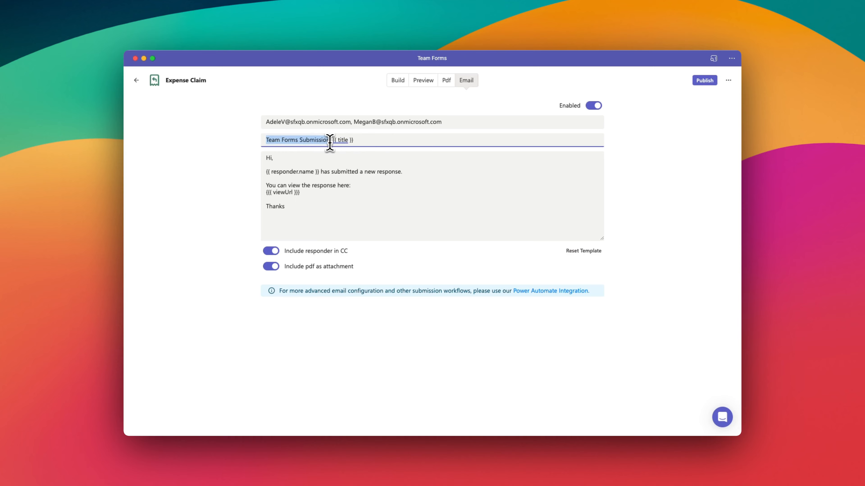
{"action": "type", "text": "New Expense Claim "}
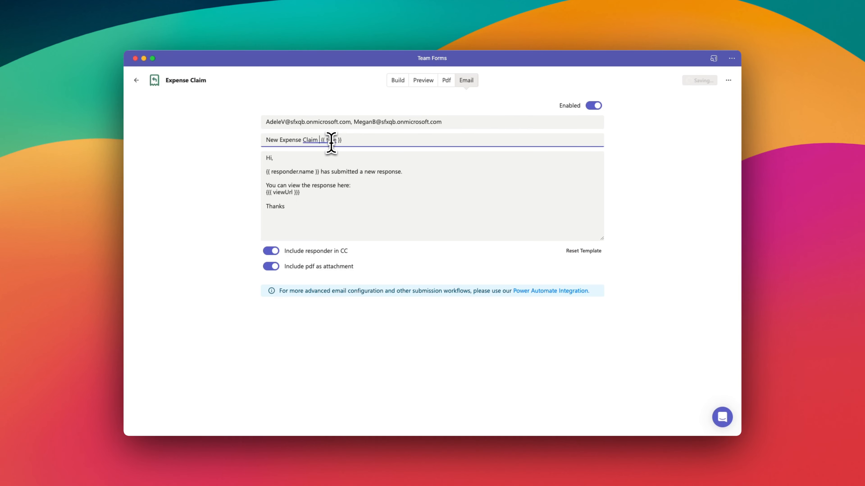
{"action": "type", "text": "-"}
Reword the email body to say the responder "has submitted an expense claim for your approval." and add blank space below that sentence.
{"action": "left_click_drag", "start_coordinate": [402, 172], "coordinate": [360, 172]}
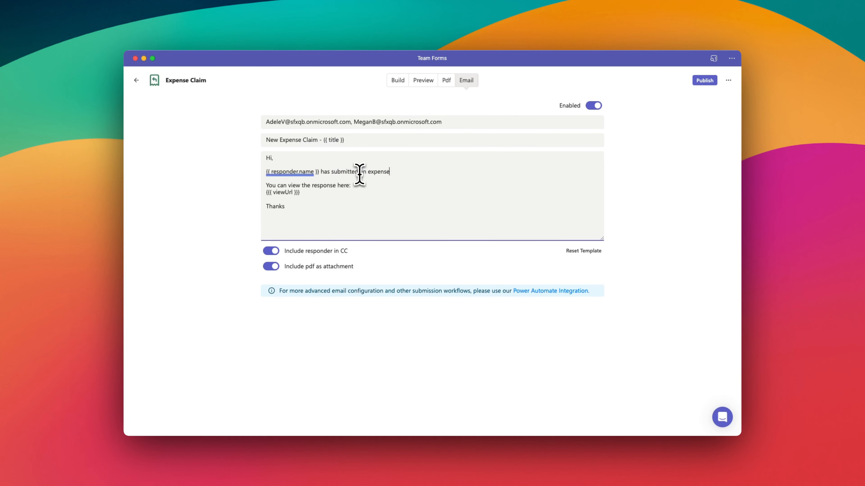
{"action": "type", "text": "an expense claim for your approva"}
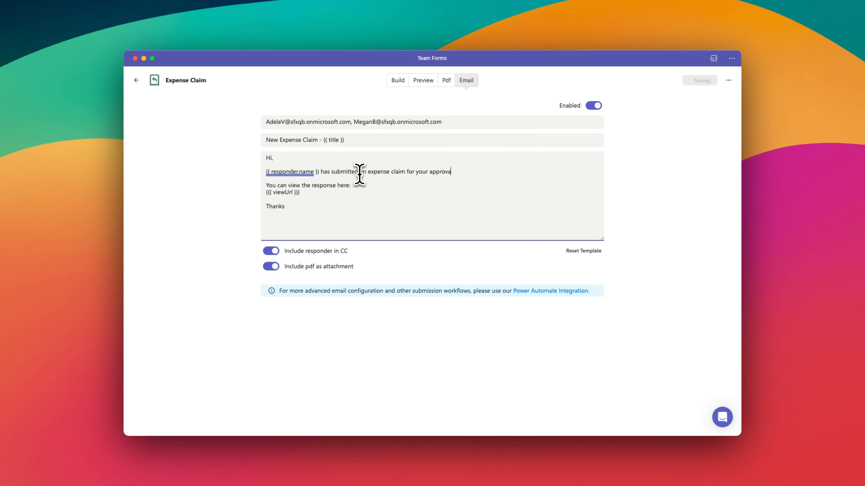
{"action": "type", "text": "l."}
{"action": "key", "text": "Return"}
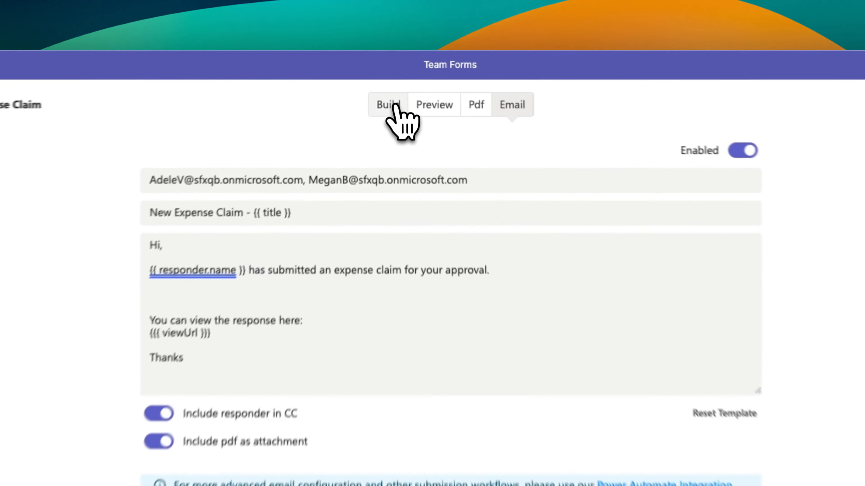
Look up the API property name of the form's Total Expense component, leaving its settings unsaved.
{"action": "left_click", "coordinate": [397, 80]}
{"action": "scroll", "coordinate": [528, 232], "scroll_direction": "down", "scroll_amount": 10}
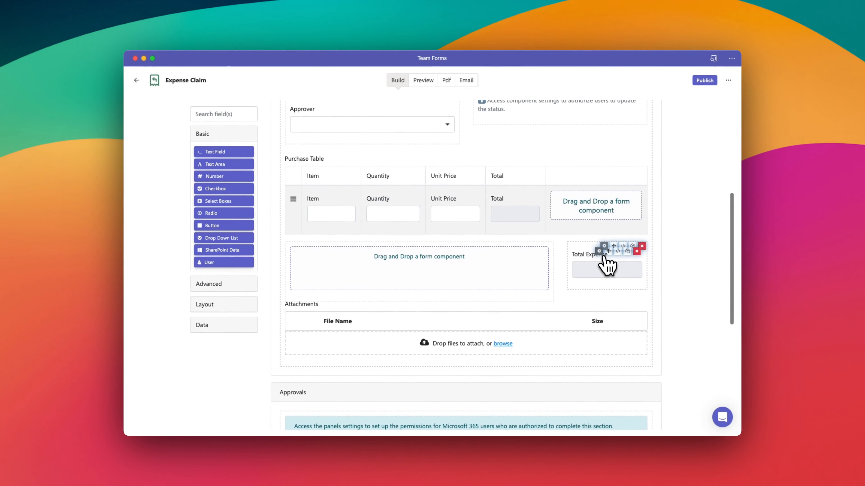
{"action": "left_click", "coordinate": [603, 254]}
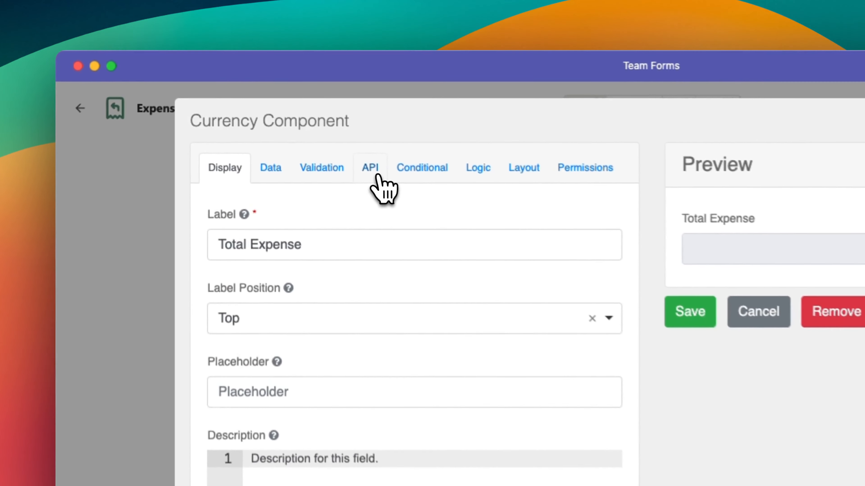
{"action": "left_click", "coordinate": [287, 112]}
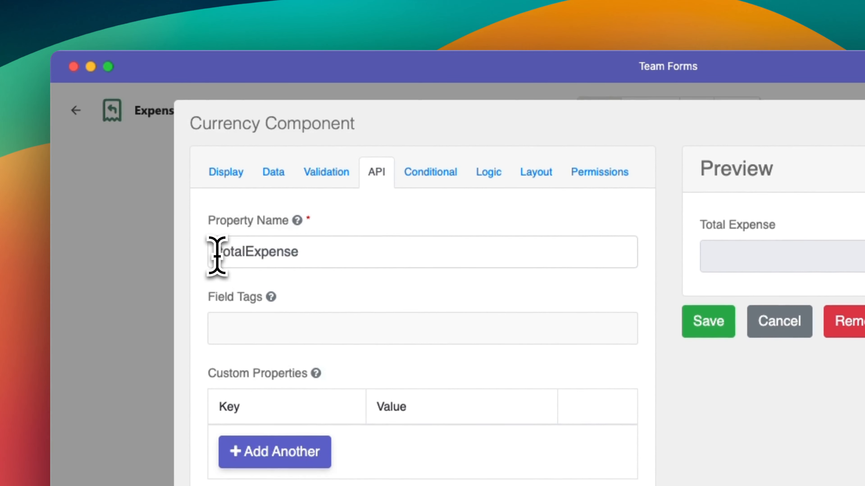
{"action": "left_click_drag", "start_coordinate": [217, 255], "coordinate": [299, 252]}
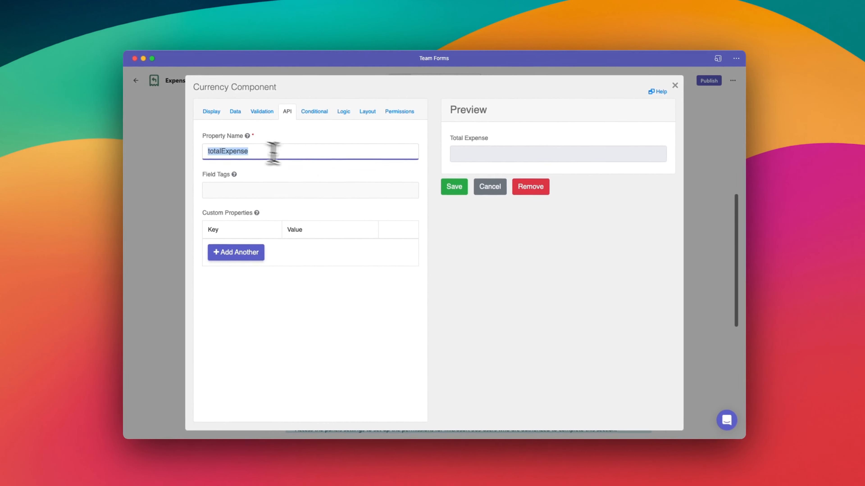
{"action": "left_click", "coordinate": [488, 189]}
Add the line "Total expense: {{ data.totalExpense }}" to the email body, below the sentence about the submitted claim.
{"action": "left_click", "coordinate": [469, 83]}
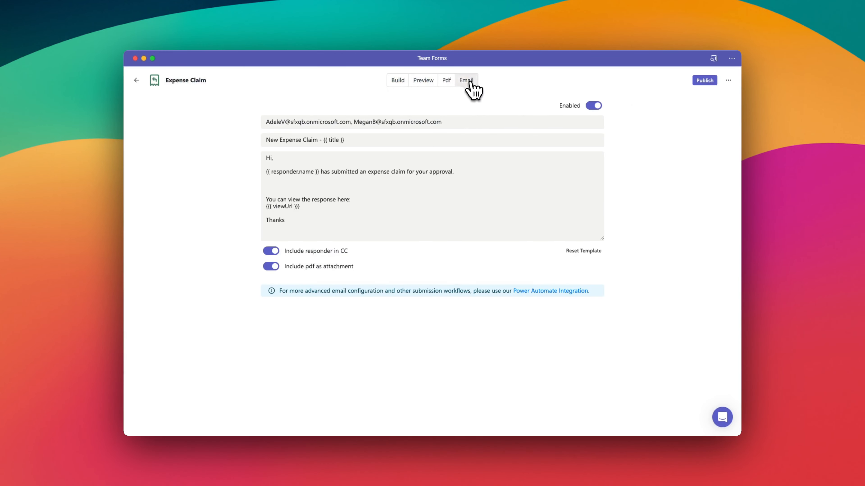
{"action": "left_click", "coordinate": [350, 185]}
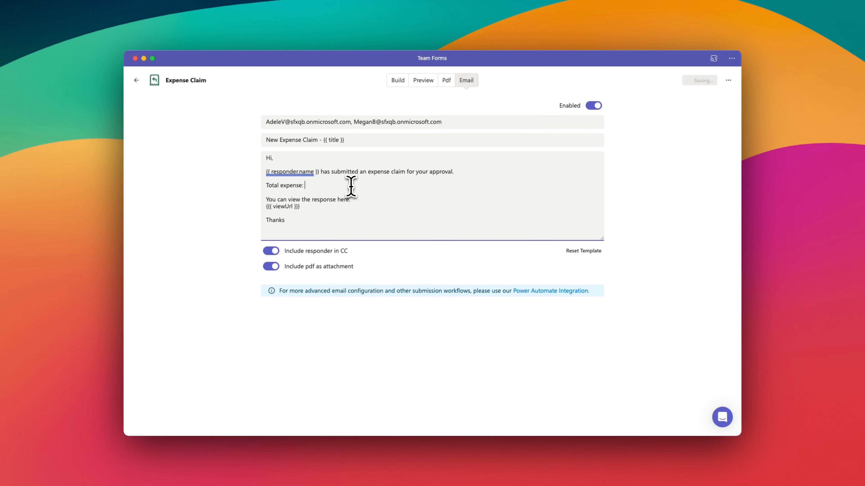
{"action": "type", "text": "{{}}"}
{"action": "key", "text": "Left"}
{"action": "key", "text": "Left"}
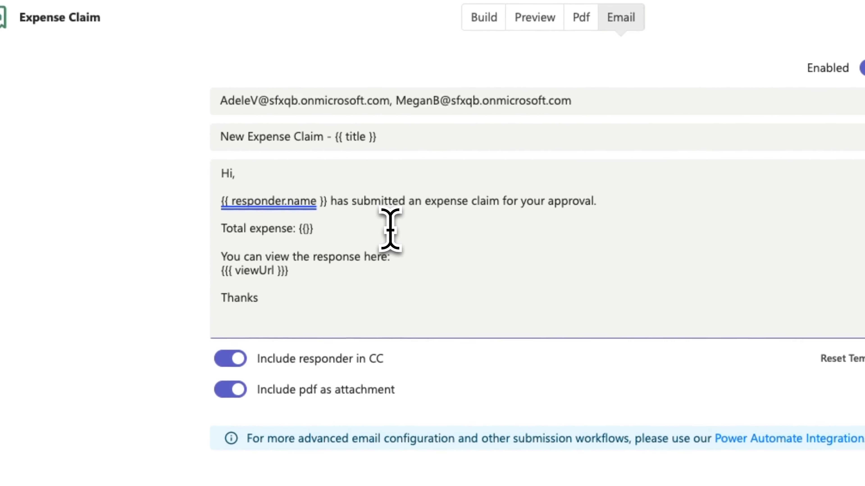
{"action": "type", "text": "data "}
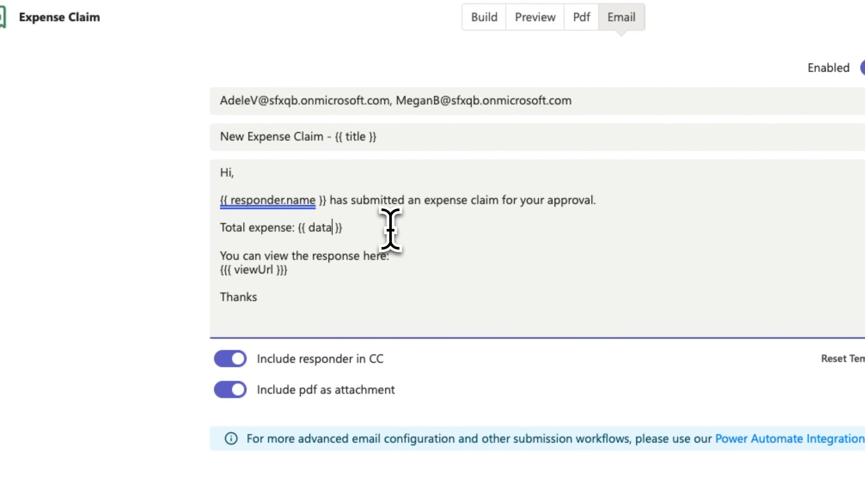
{"action": "type", "text": ".totalExpense"}
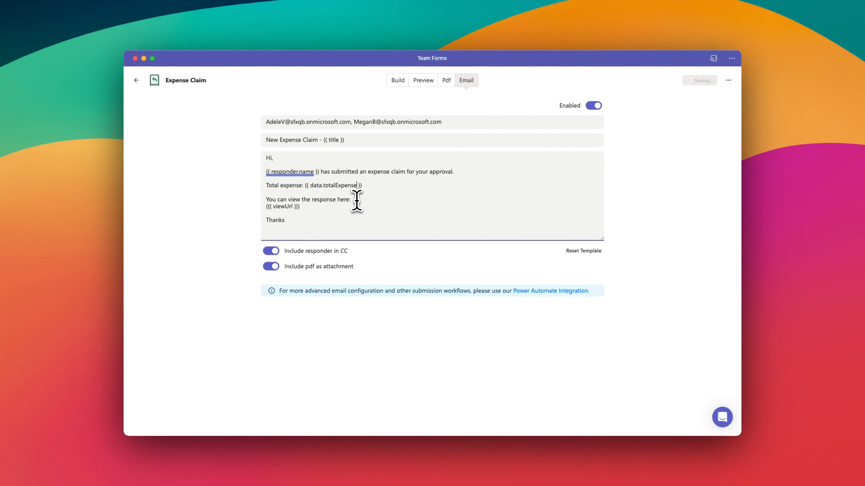
Reword the email's link line to "Your can approve this expense using the link below:" and change the link variable to {{{ editUrl }}}.
{"action": "left_click_drag", "start_coordinate": [356, 201], "coordinate": [265, 200]}
{"action": "type", "text": "Your can approve this expense using t"}
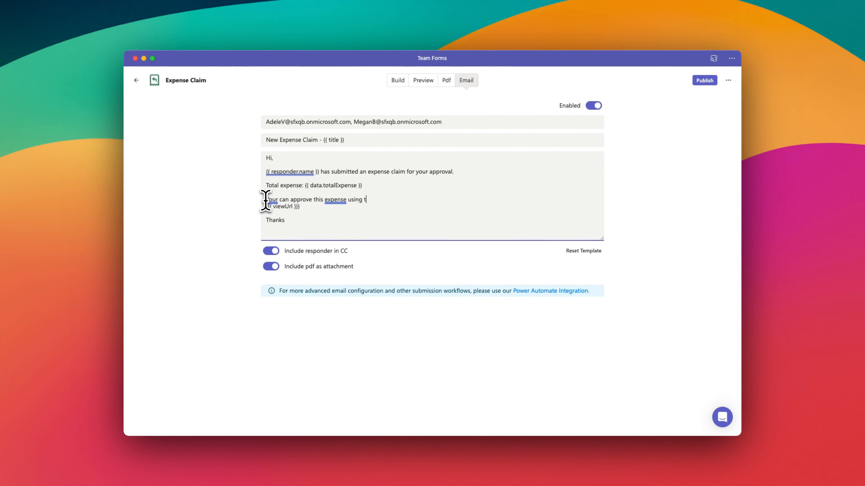
{"action": "type", "text": "he link below:"}
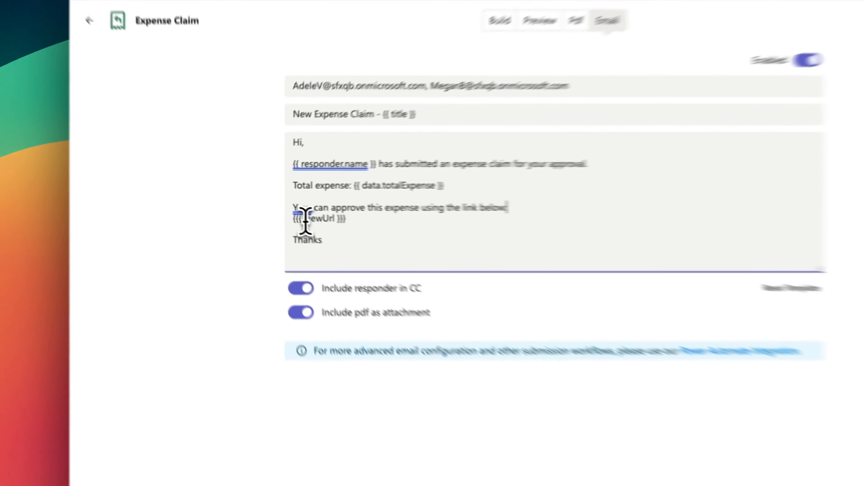
{"action": "left_click_drag", "start_coordinate": [273, 208], "coordinate": [282, 208]}
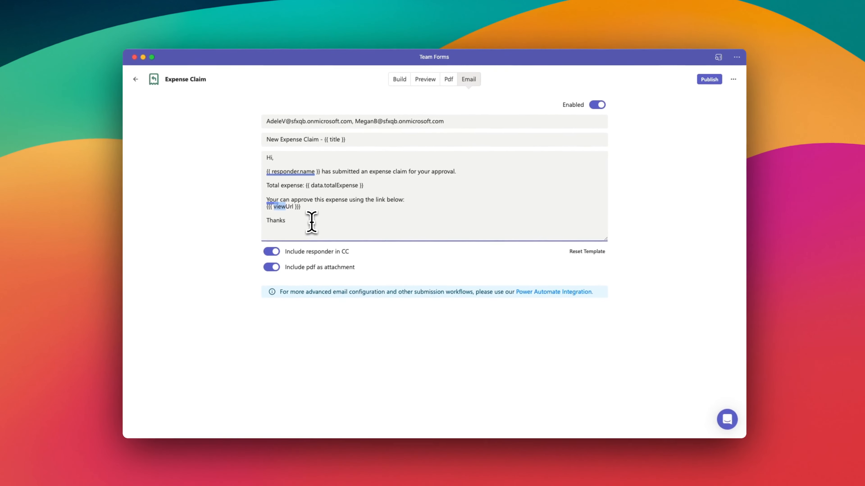
{"action": "type", "text": "edit"}
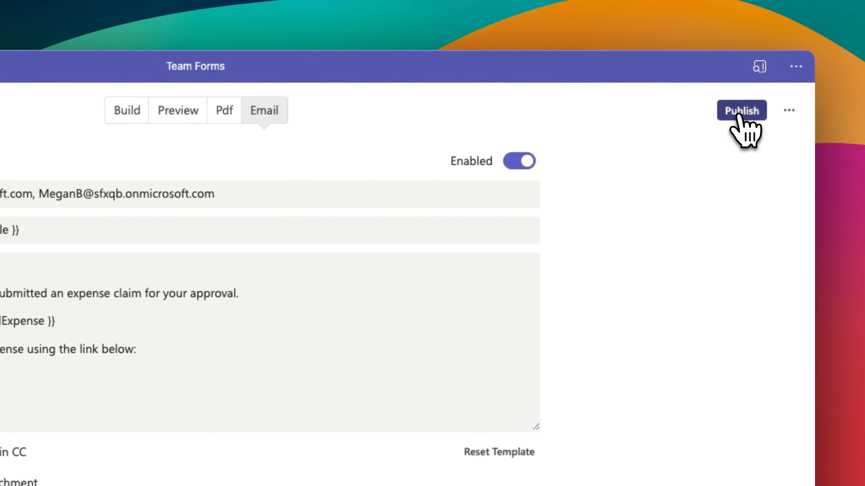
Publish the Expense Claim form without a version comment.
{"action": "left_click", "coordinate": [739, 117]}
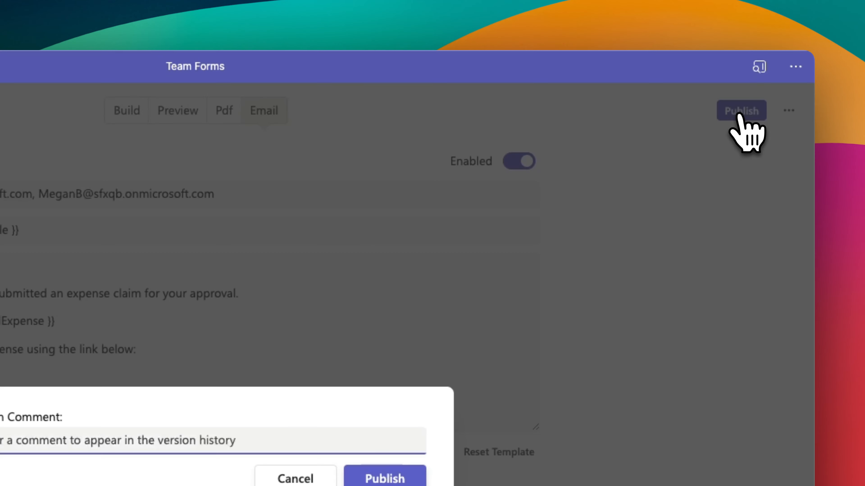
{"action": "left_click", "coordinate": [500, 326]}
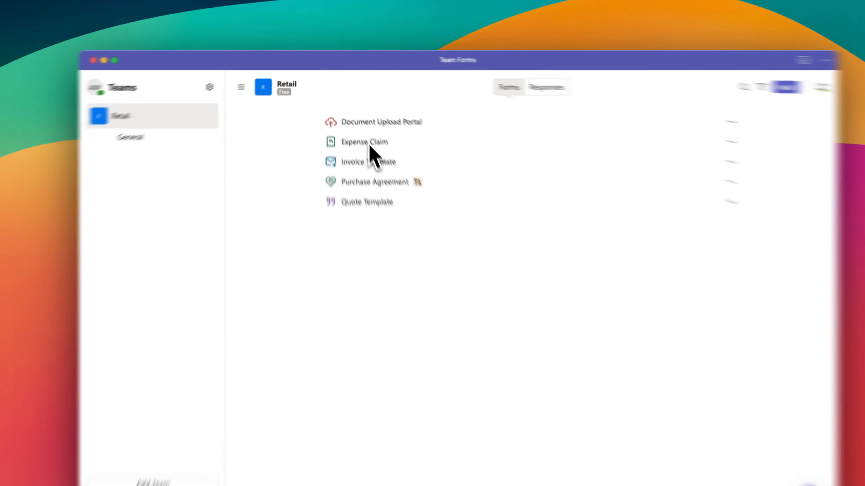
Open the published Expense Claim form from the Retail team and choose the first suggested user as approver.
{"action": "left_click", "coordinate": [357, 124]}
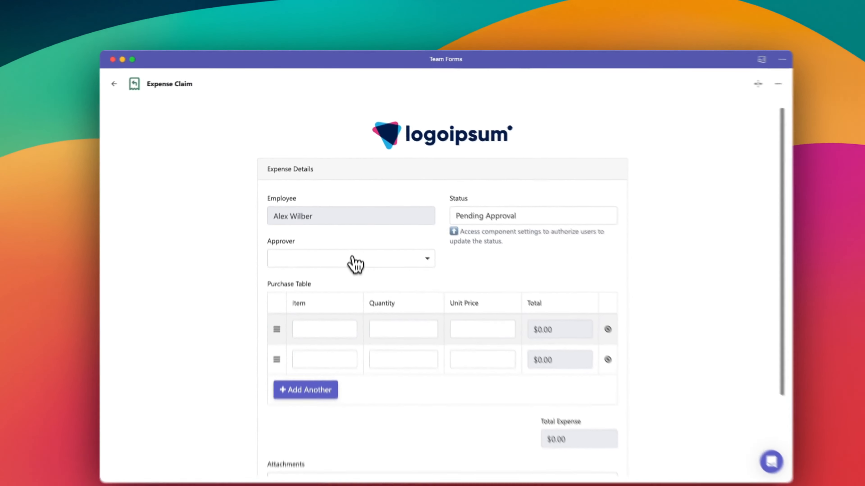
{"action": "left_click", "coordinate": [353, 264]}
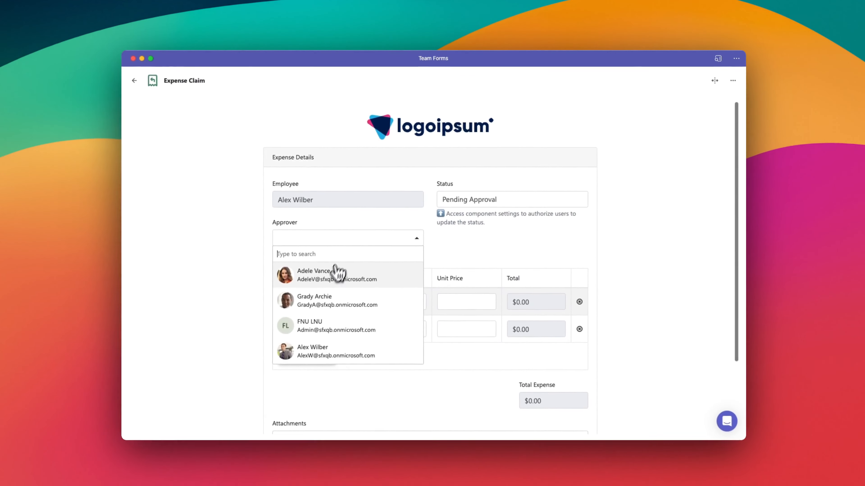
{"action": "left_click", "coordinate": [337, 301]}
Fill the first row of the purchase table with Camera Mount, quantity 5 and unit price $100.
{"action": "left_click", "coordinate": [318, 332]}
{"action": "type", "text": "5"}
{"action": "left_click", "coordinate": [473, 300]}
{"action": "type", "text": "100"}
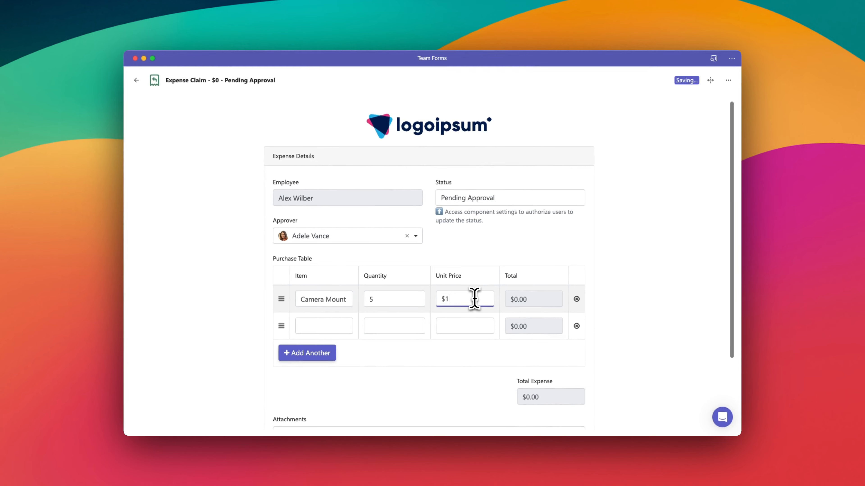
Fill the second row of the purchase table with Microphone, quantity 5 and unit price $120.
{"action": "left_click", "coordinate": [341, 326]}
{"action": "type", "text": "Microphone"}
{"action": "left_click", "coordinate": [412, 327]}
{"action": "type", "text": "5"}
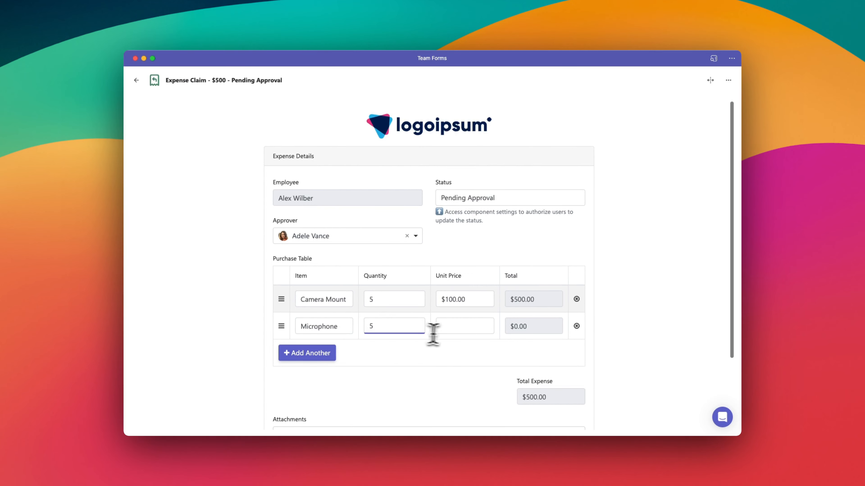
{"action": "left_click", "coordinate": [452, 327]}
{"action": "type", "text": "120"}
Attach Purchase Recipt 1.png and Purchase Recipt 2.png to the expense claim and submit it.
{"action": "scroll", "coordinate": [484, 375], "scroll_direction": "down", "scroll_amount": 3}
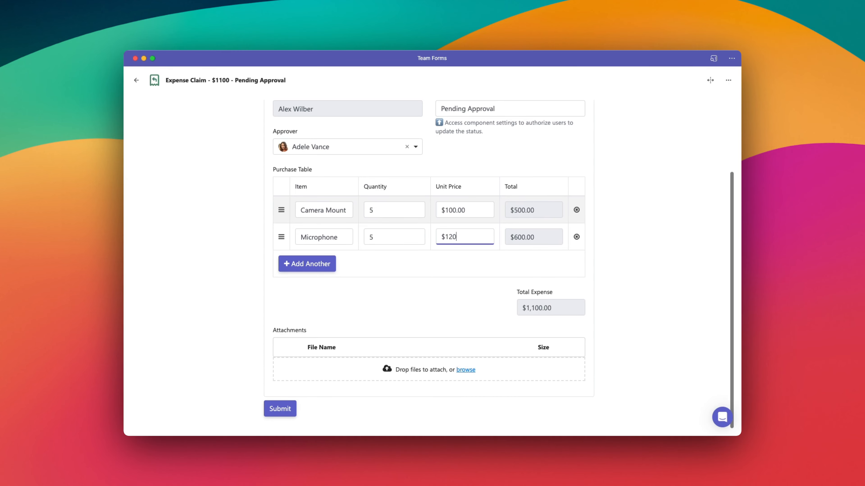
{"action": "left_click_drag", "start_coordinate": [272, 282], "coordinate": [444, 364]}
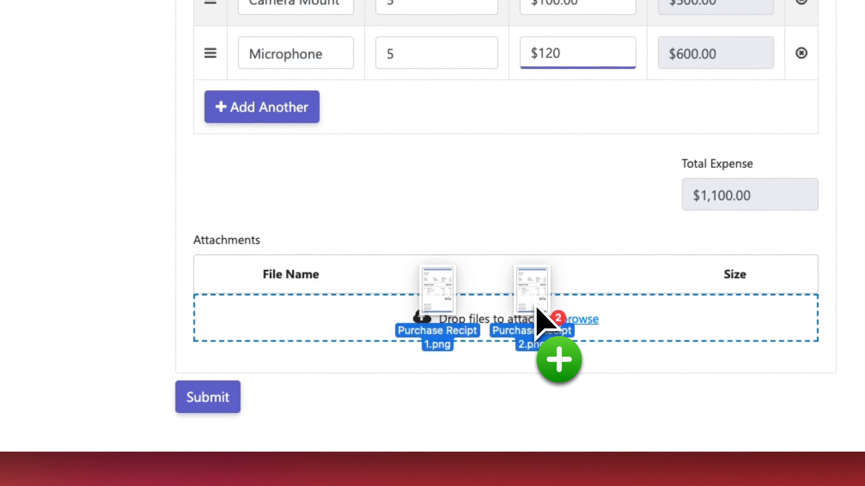
{"action": "left_click_drag", "start_coordinate": [537, 307], "coordinate": [536, 307]}
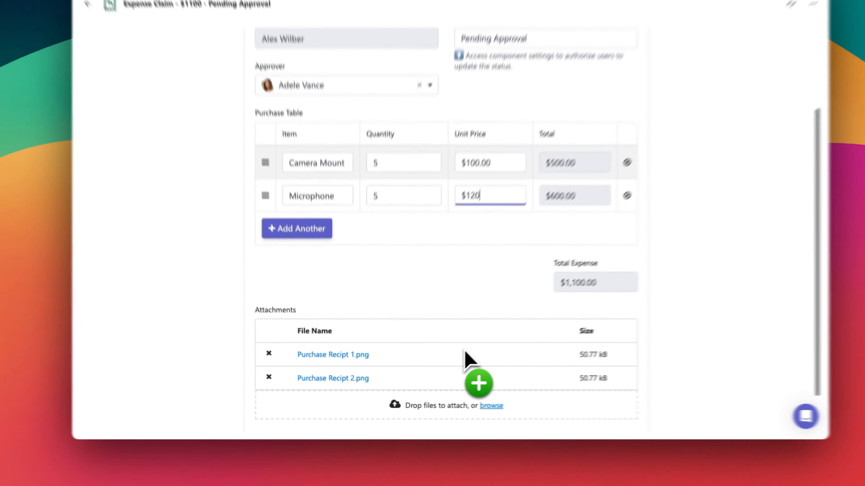
{"action": "scroll", "coordinate": [536, 307], "scroll_direction": "down", "scroll_amount": 2}
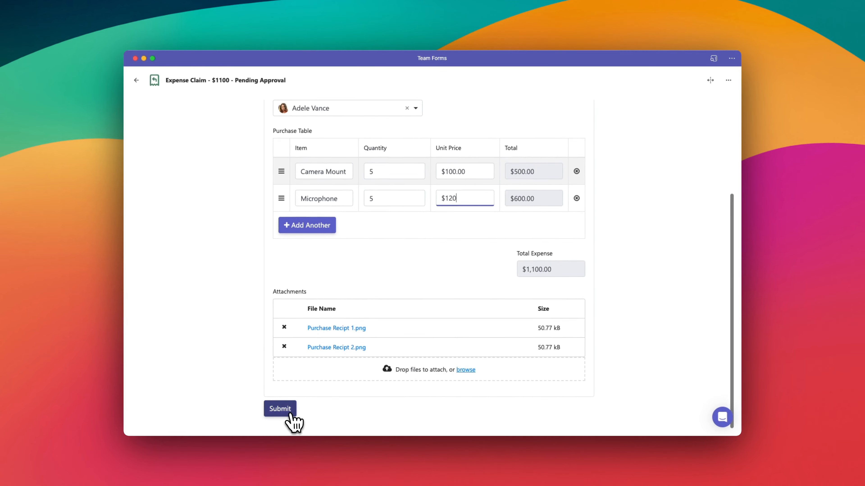
{"action": "left_click", "coordinate": [283, 410]}
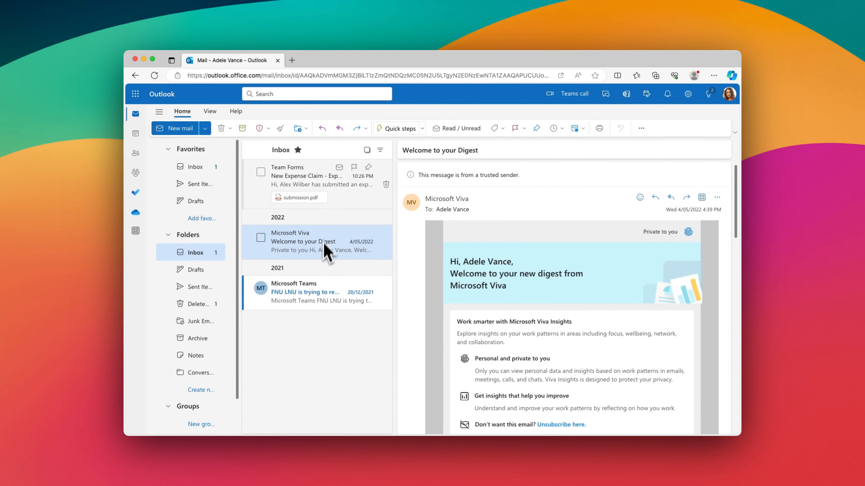
In the approver's Outlook inbox, open the New Expense Claim email and review its attached submission.pdf.
{"action": "left_click", "coordinate": [334, 180]}
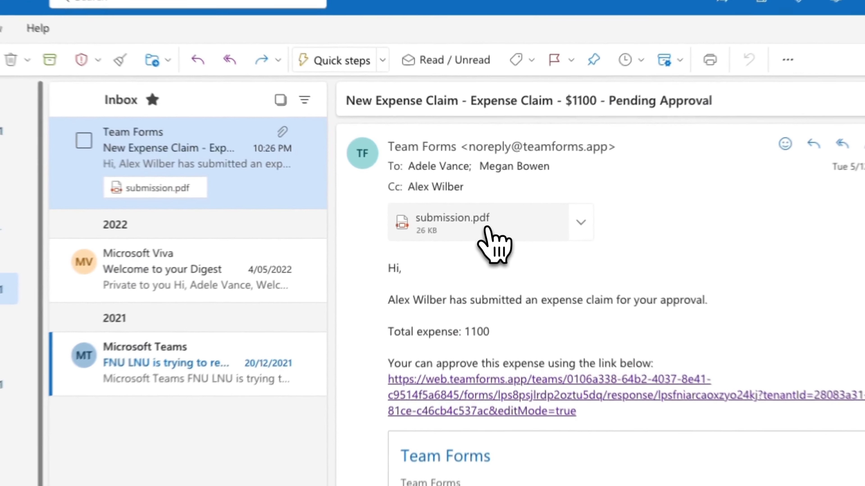
{"action": "left_click", "coordinate": [480, 217]}
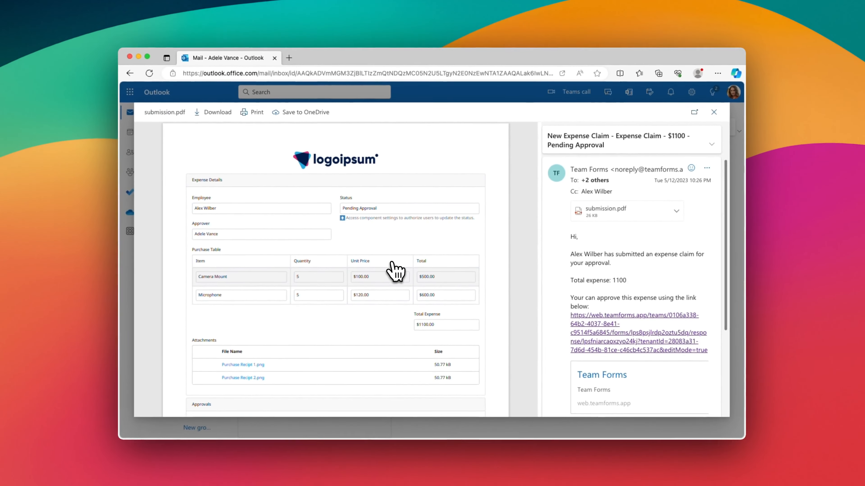
{"action": "scroll", "coordinate": [323, 331], "scroll_direction": "down", "scroll_amount": 5}
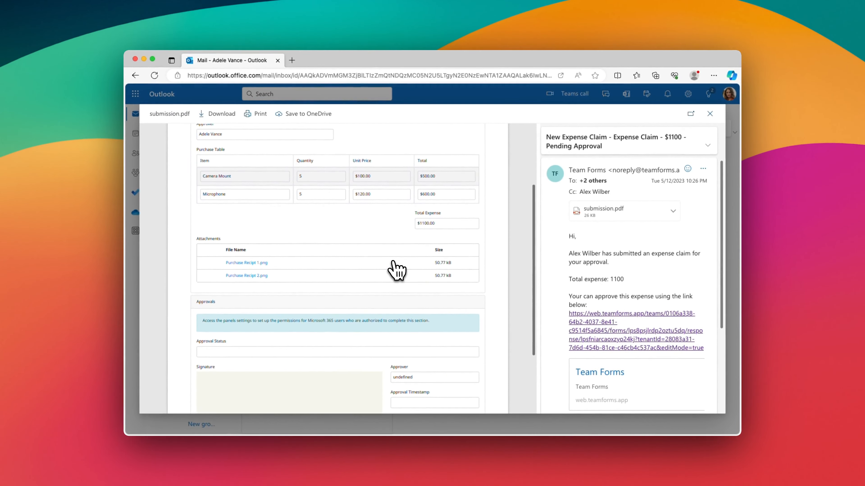
{"action": "scroll", "coordinate": [397, 270], "scroll_direction": "up", "scroll_amount": 5}
{"action": "left_click", "coordinate": [710, 113]}
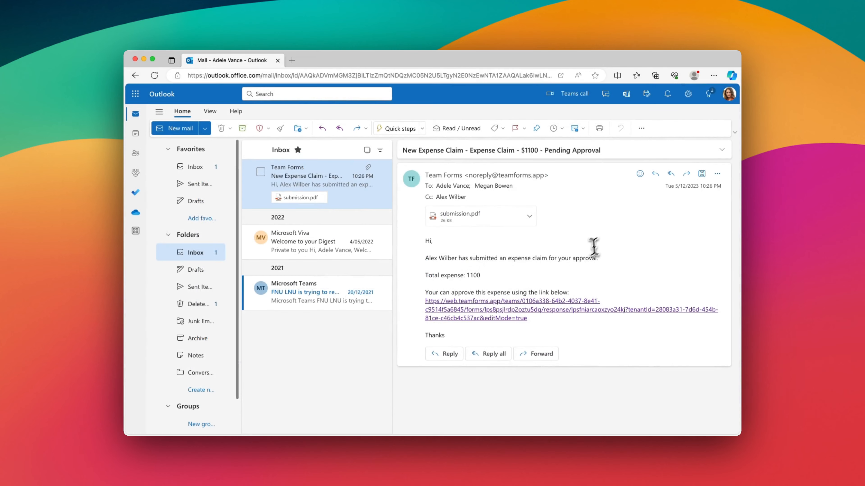
Open the claim in Team Forms through the email's approval link and set its Approval Status to Approved.
{"action": "left_click", "coordinate": [465, 314]}
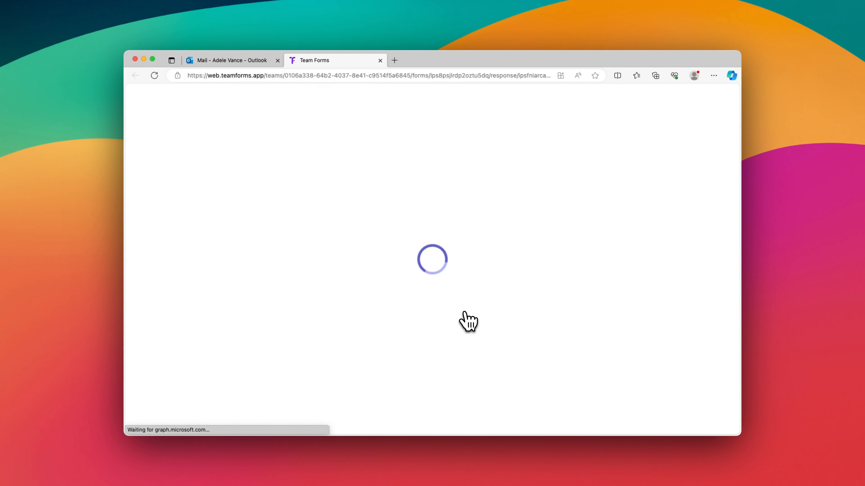
{"action": "scroll", "coordinate": [465, 315], "scroll_direction": "down", "scroll_amount": 10}
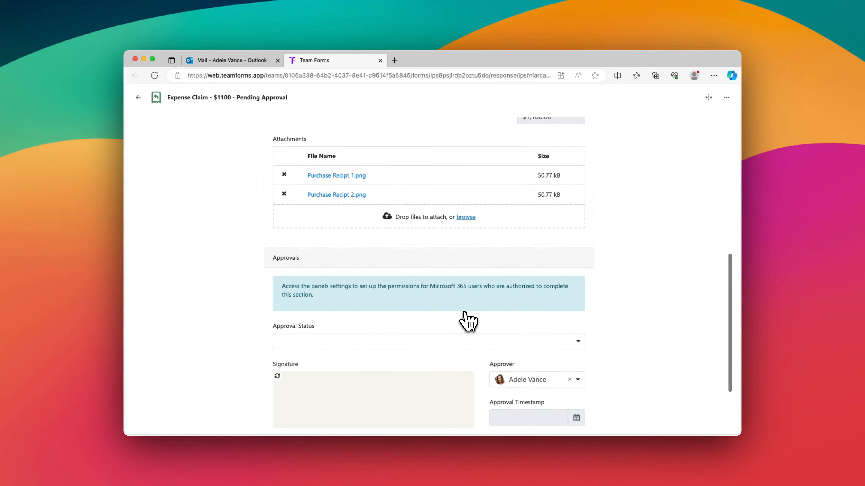
{"action": "left_click", "coordinate": [372, 269]}
{"action": "left_click", "coordinate": [368, 297]}
Sign the Approvals section with a freehand signature and submit the approved claim.
{"action": "left_click_drag", "start_coordinate": [350, 320], "coordinate": [395, 325]}
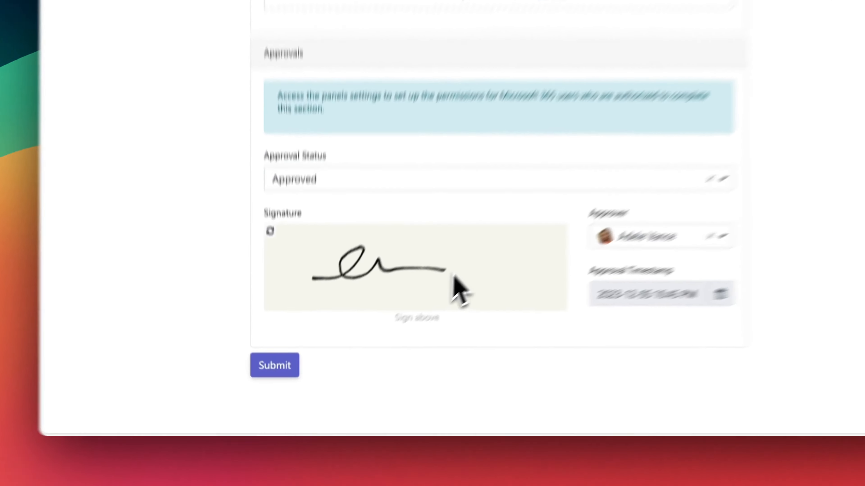
{"action": "left_click", "coordinate": [280, 388]}
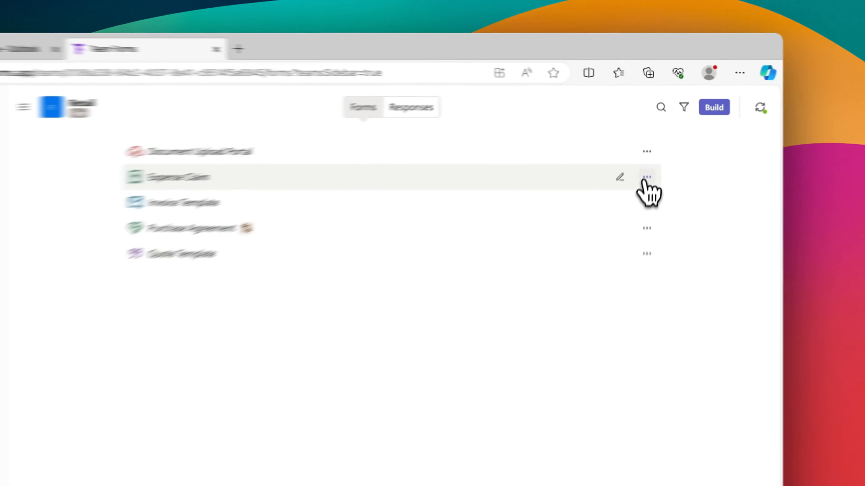
Open the list of submissions for the Expense Claim form.
{"action": "left_click", "coordinate": [646, 178]}
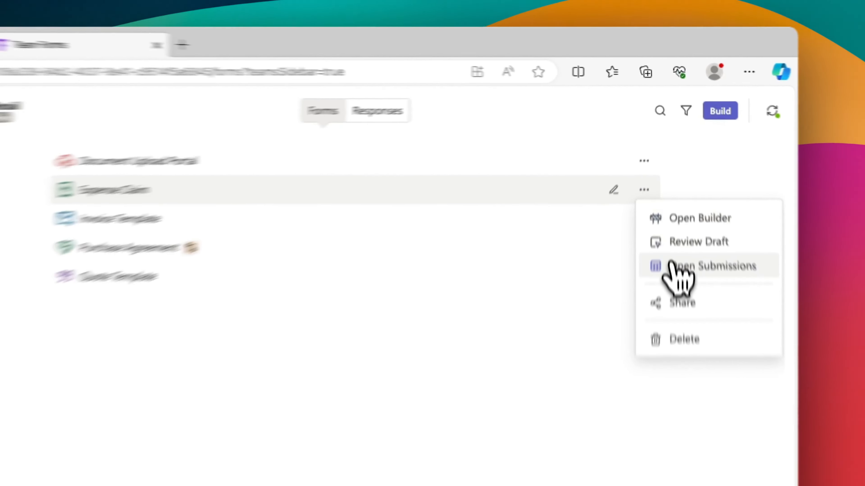
{"action": "left_click", "coordinate": [670, 263]}
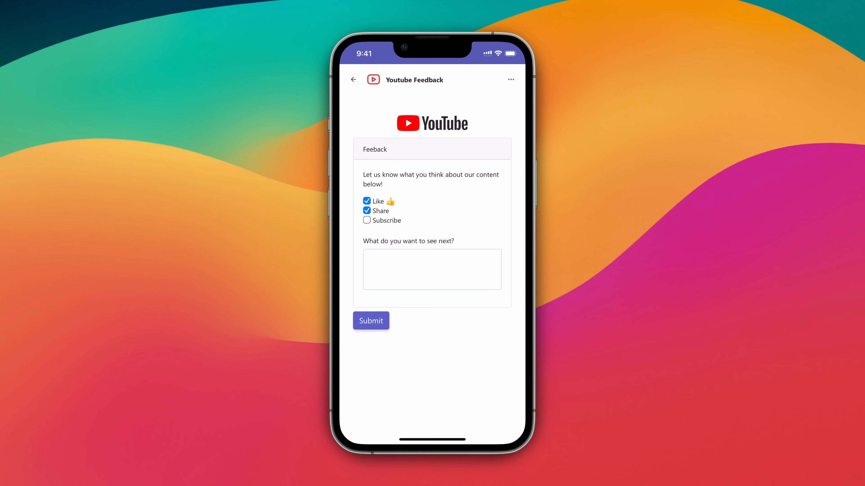
{"action": "left_click", "coordinate": [370, 321]}
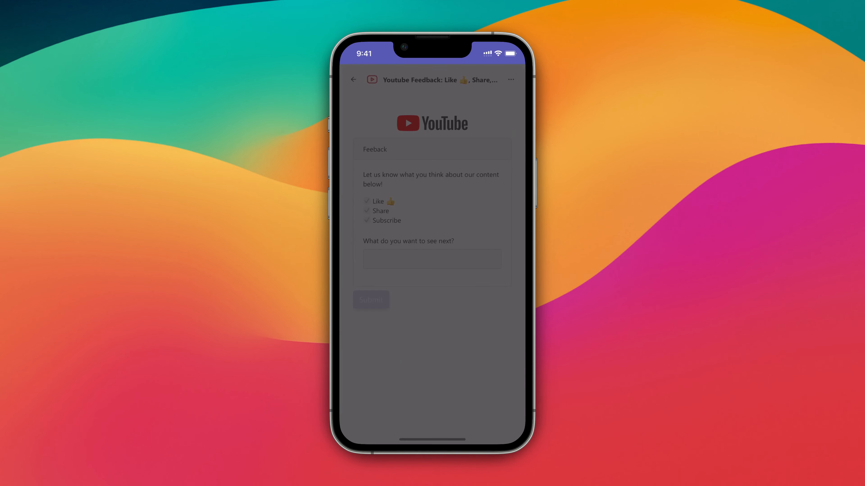